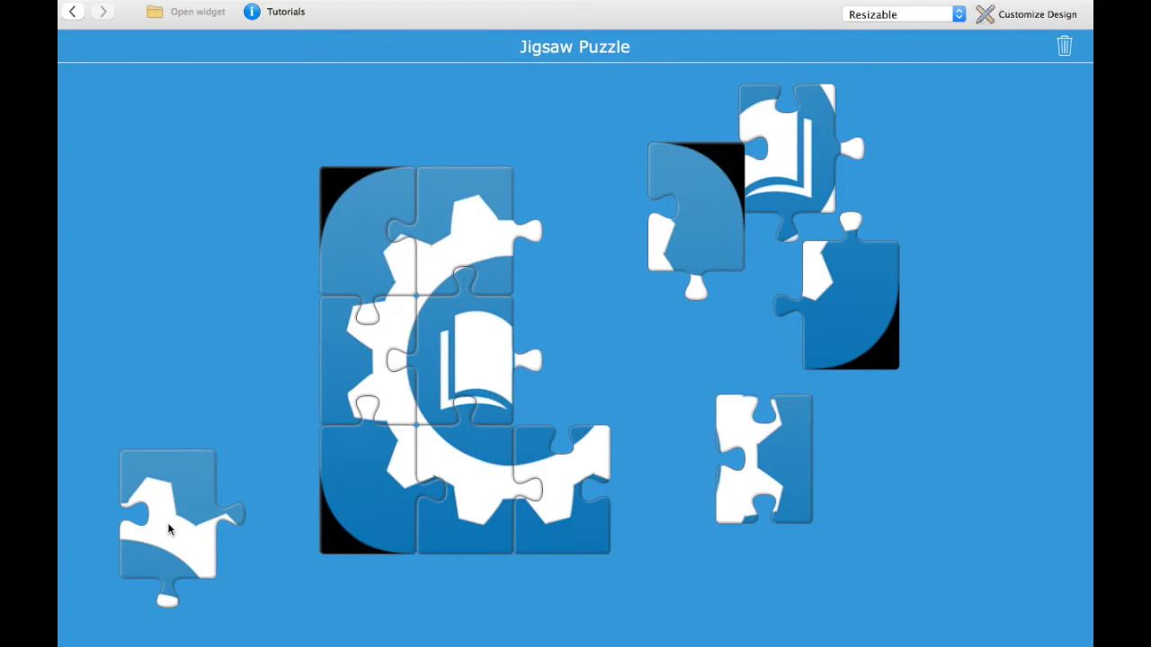
# Complete the example jigsaw puzzle by moving the five remaining loose pieces into their matching places
pyautogui.moveTo(168, 522); pyautogui.dragTo(559, 244)
pyautogui.moveTo(682, 225); pyautogui.dragTo(640, 258)
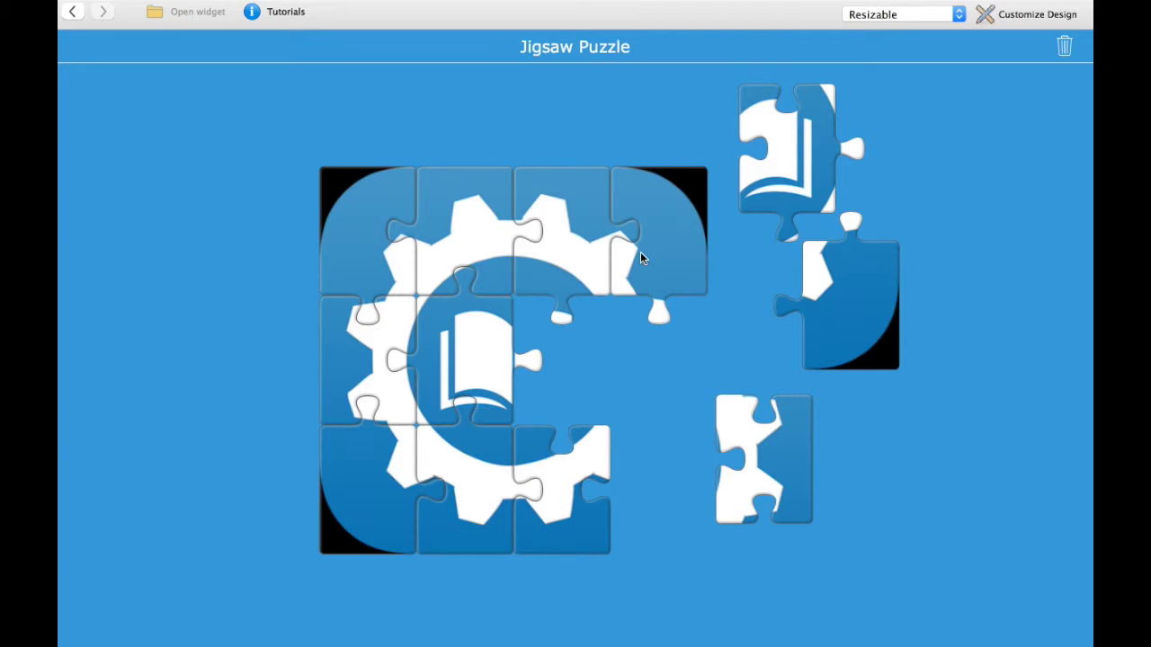
pyautogui.moveTo(791, 176); pyautogui.dragTo(565, 388)
pyautogui.moveTo(791, 447); pyautogui.dragTo(704, 338)
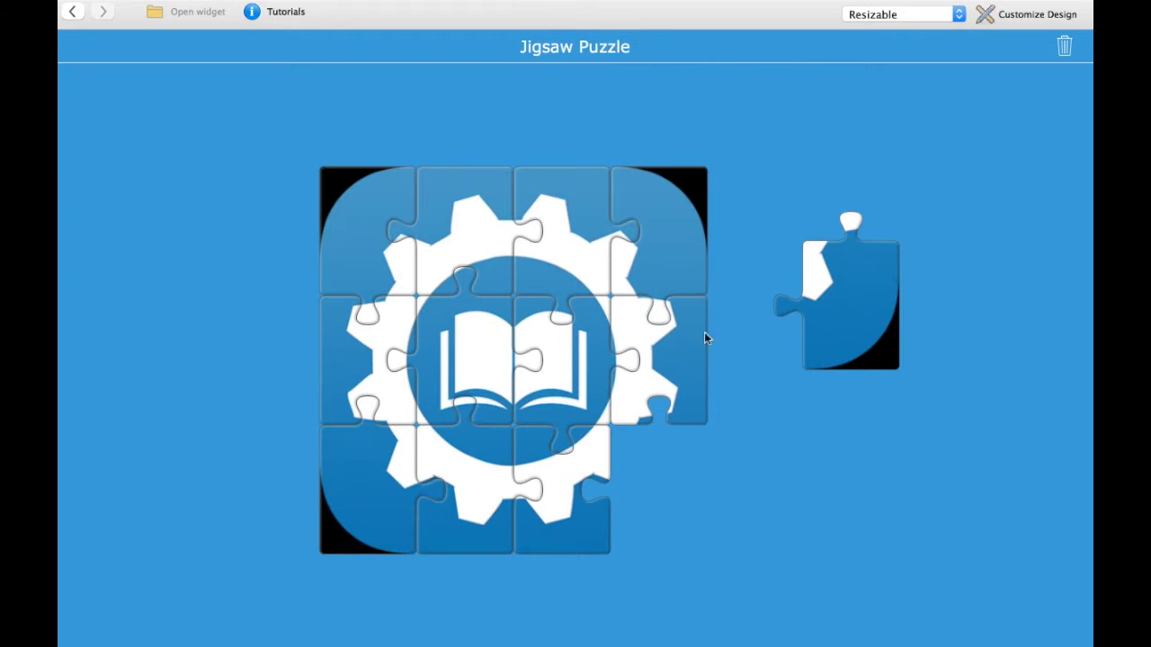
pyautogui.moveTo(863, 306); pyautogui.dragTo(693, 514)
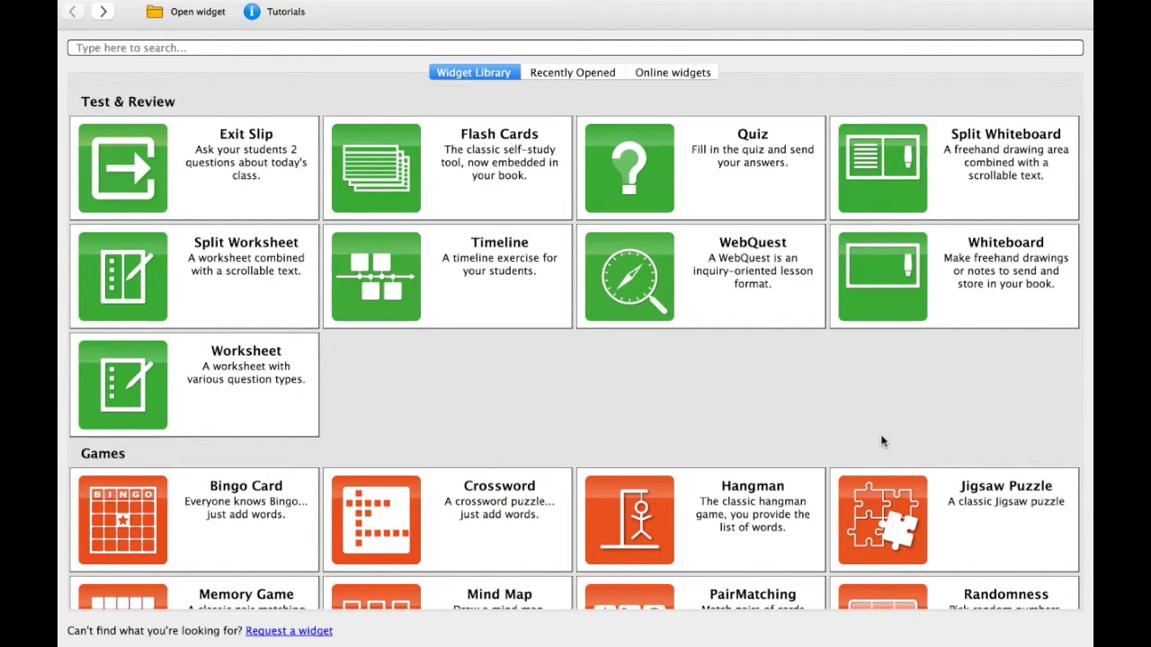
# Create a new Jigsaw Puzzle widget from the Games section and title it "Puzzle BookWidgets logo"
pyautogui.moveTo(890, 492)
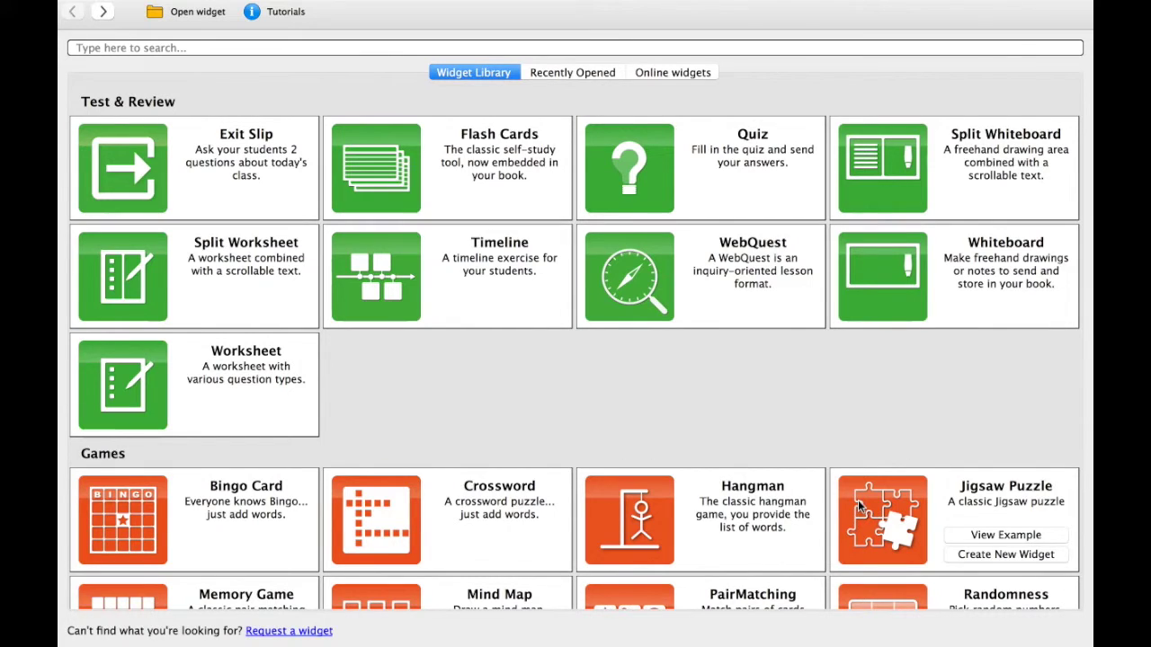
pyautogui.click(867, 512)
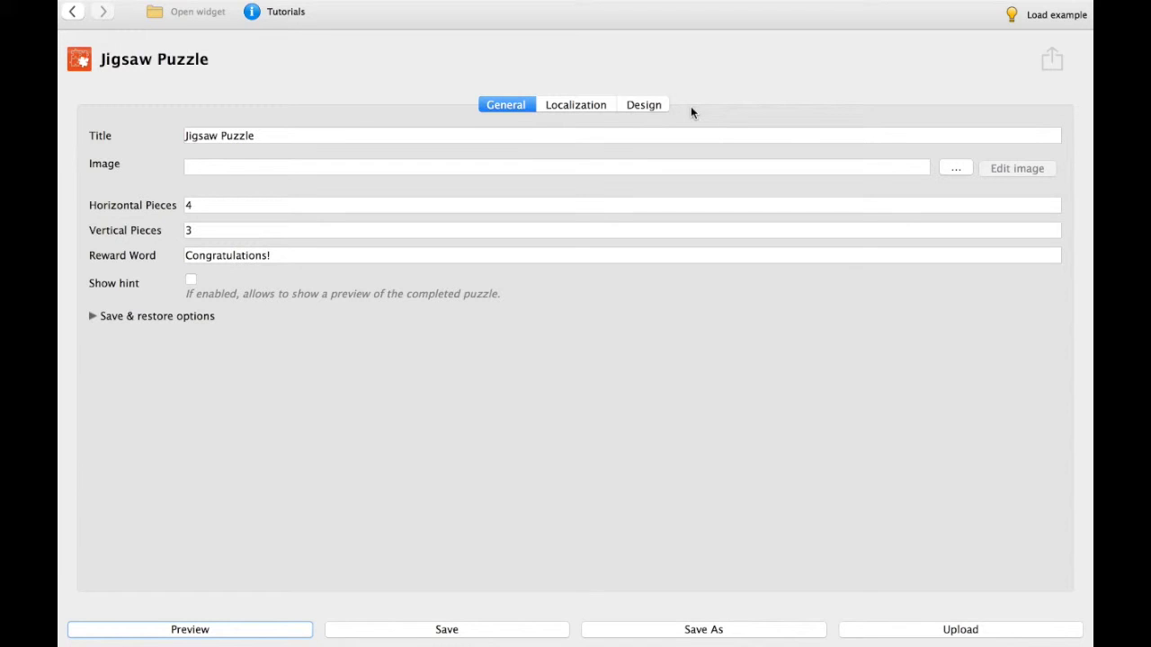
pyautogui.click(259, 144)
pyautogui.moveTo(259, 144); pyautogui.dragTo(97, 132)
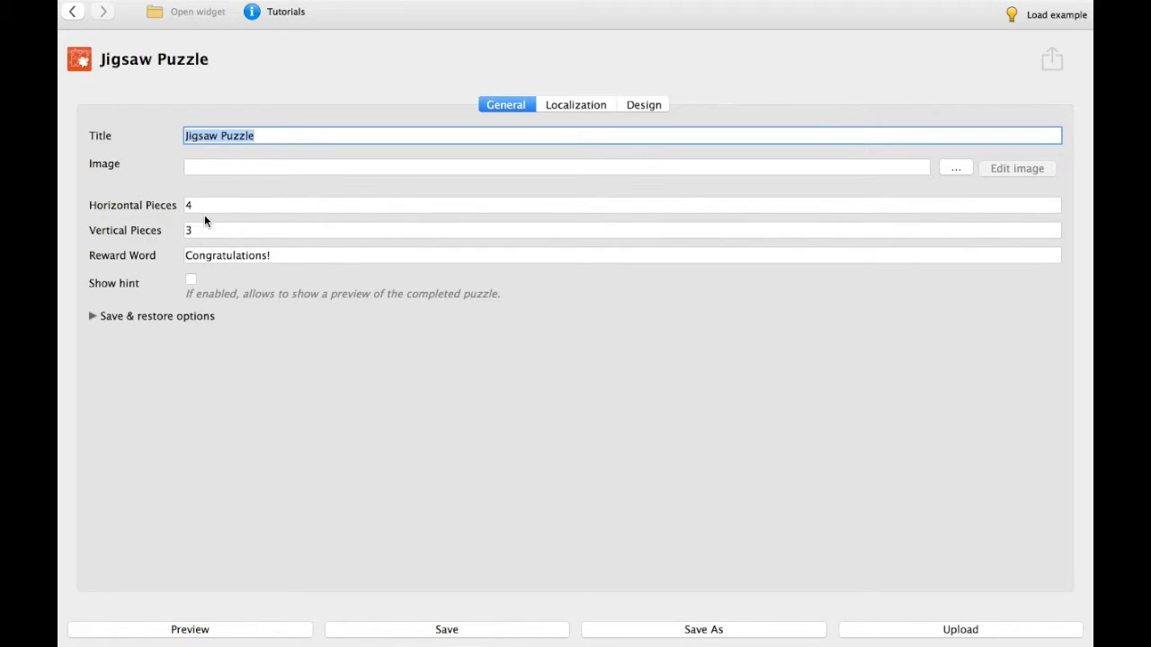
pyautogui.write('Puzzle')
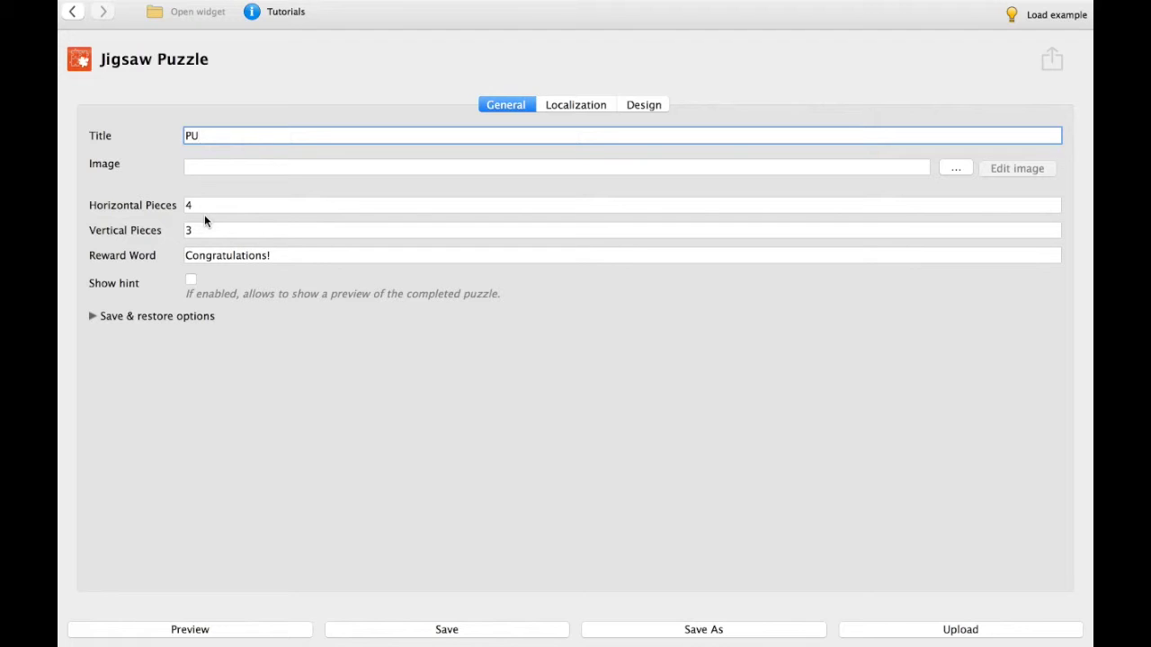
pyautogui.write(' BookWidgets logo')
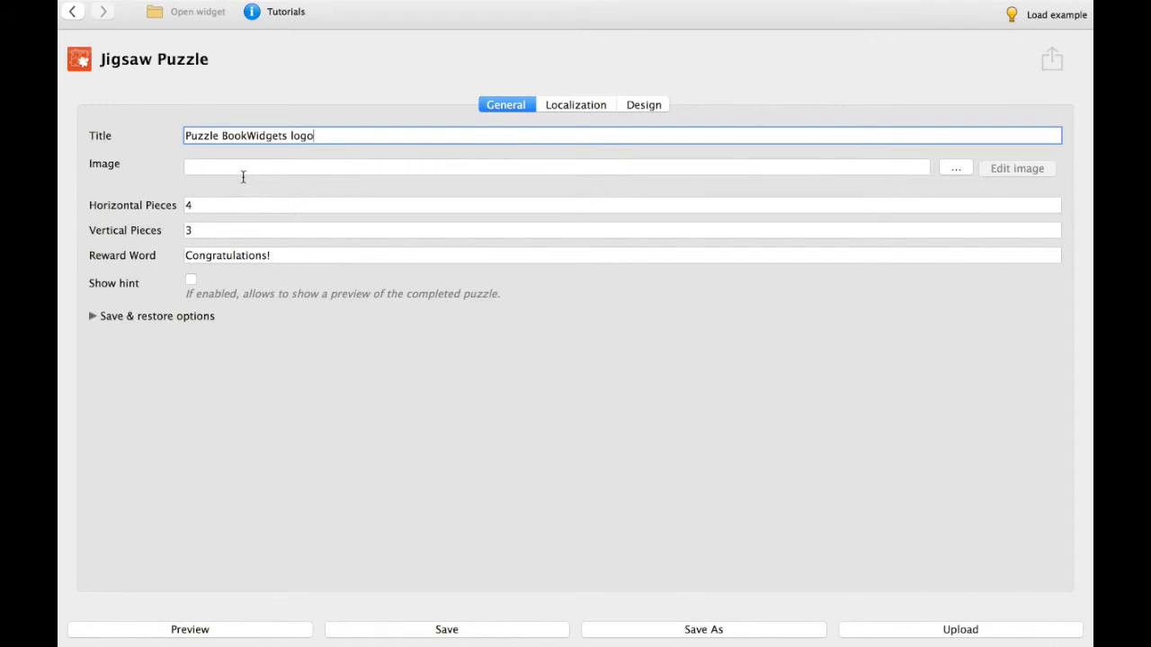
# Use photo.jpg.png from the Book Widgets folder as the puzzle image and preview the puzzle briefly
pyautogui.click(955, 172)
pyautogui.click(518, 180)
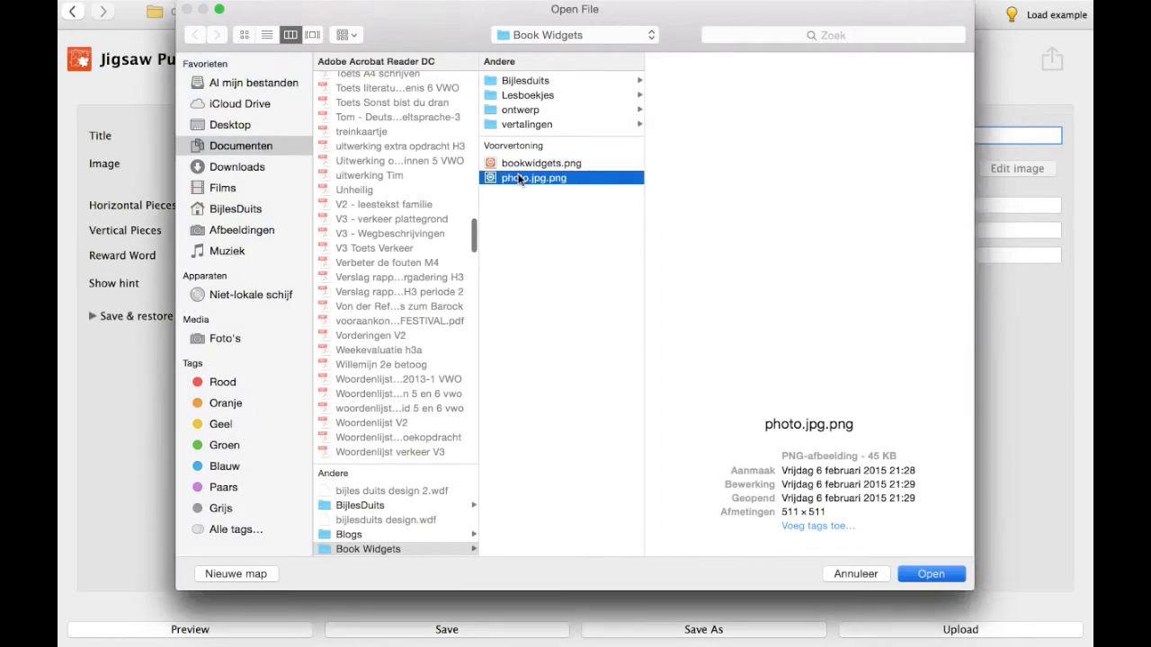
pyautogui.doubleClick(519, 180)
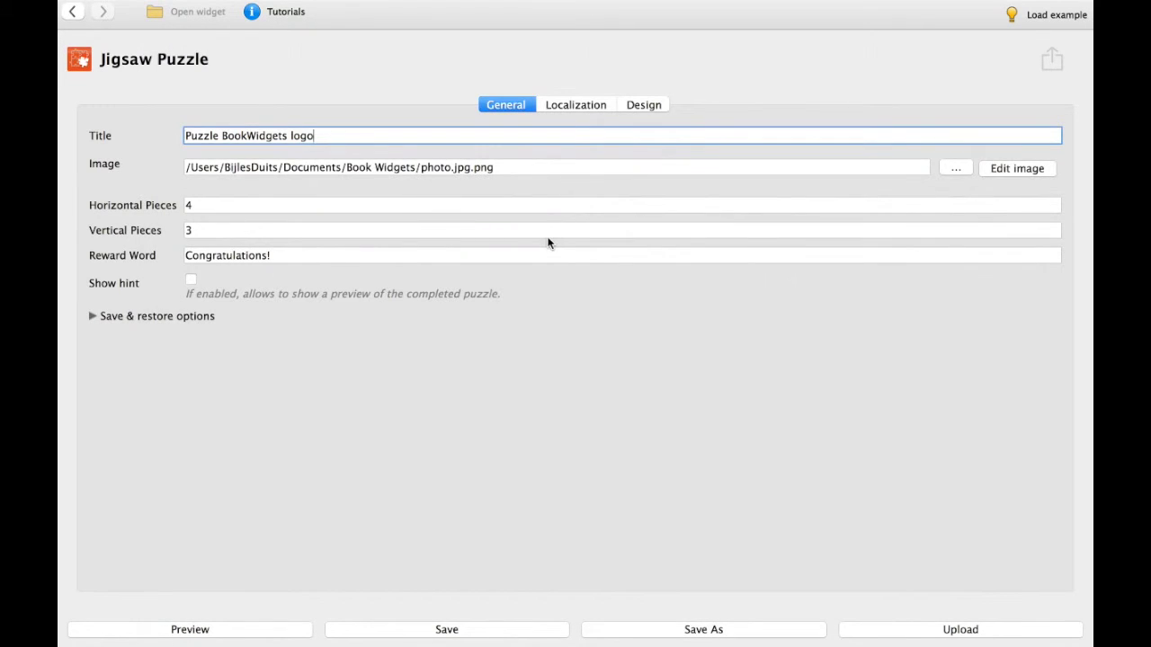
pyautogui.click(193, 631)
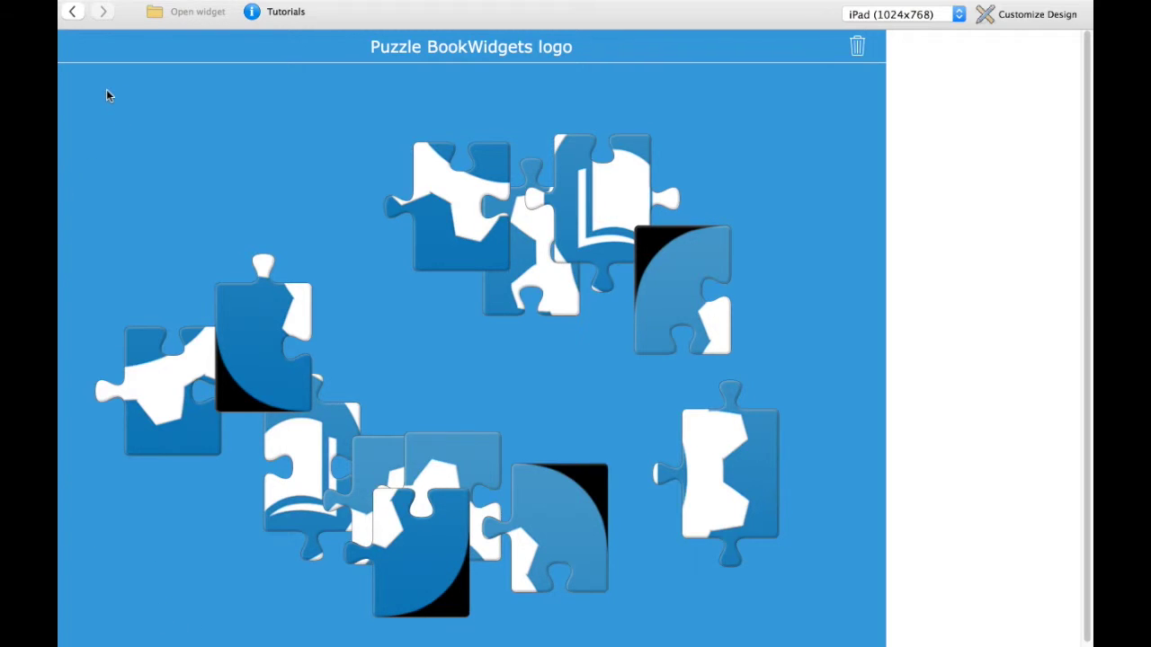
pyautogui.click(73, 16)
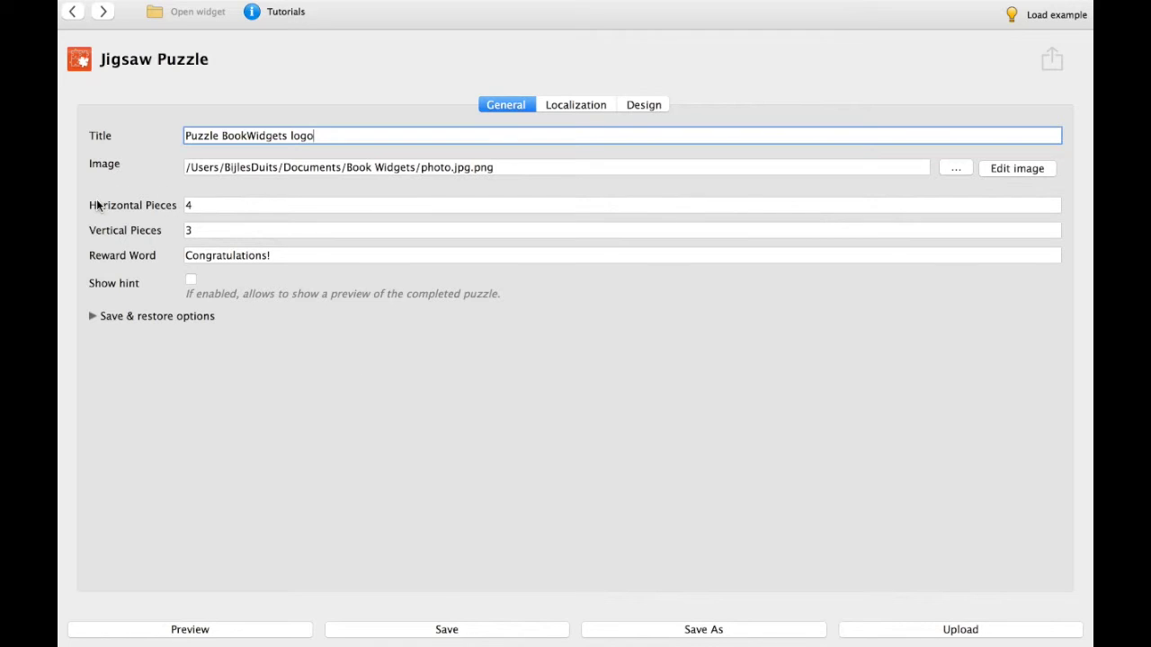
# Set the puzzle to 8 horizontal pieces and 6 vertical pieces
pyautogui.click(205, 214)
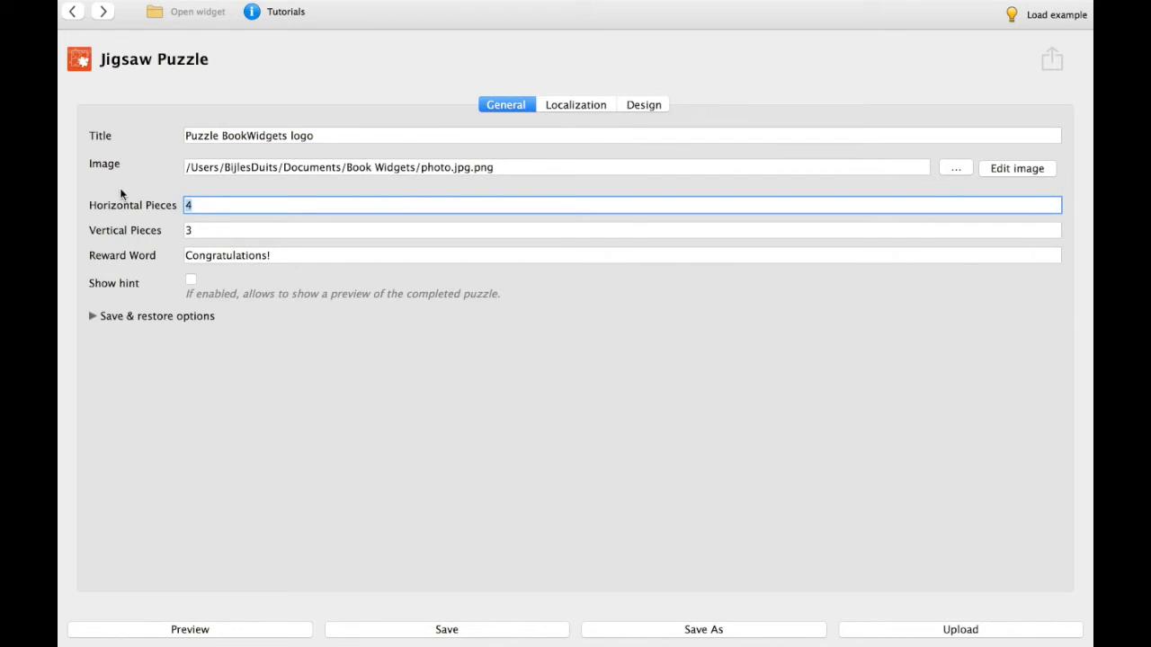
pyautogui.write('8')
pyautogui.click(202, 232)
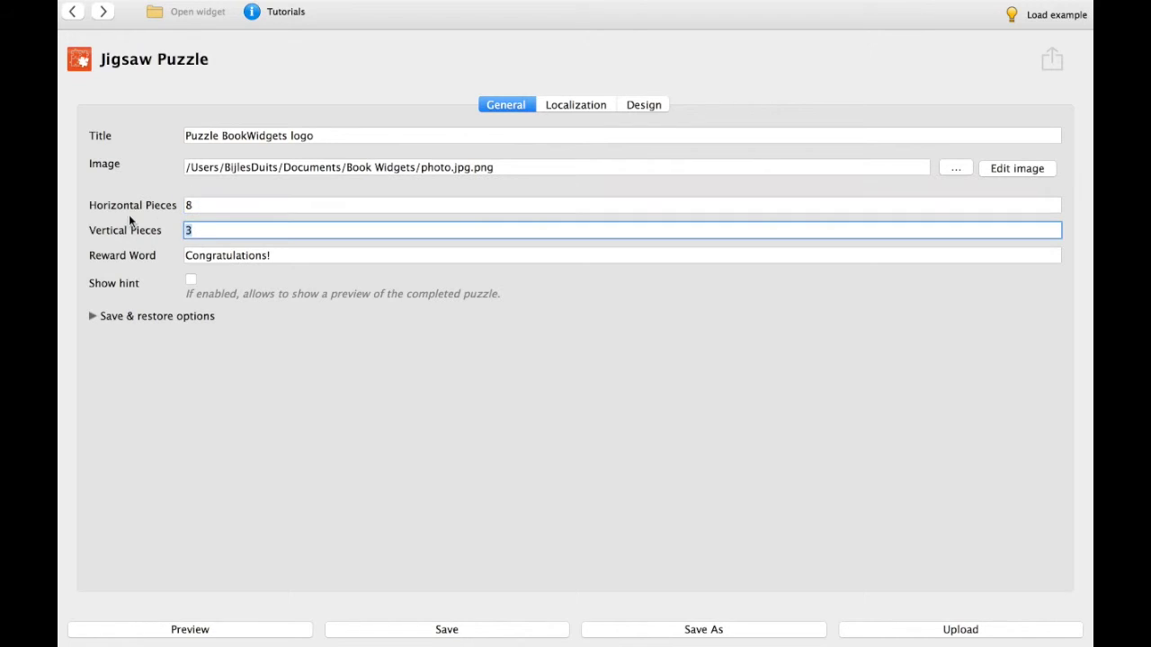
pyautogui.write('6')
# Set the reward word to "Gefeliciteerd!" and enable the hint, then expand the save and restore options
pyautogui.moveTo(272, 259); pyautogui.dragTo(81, 203)
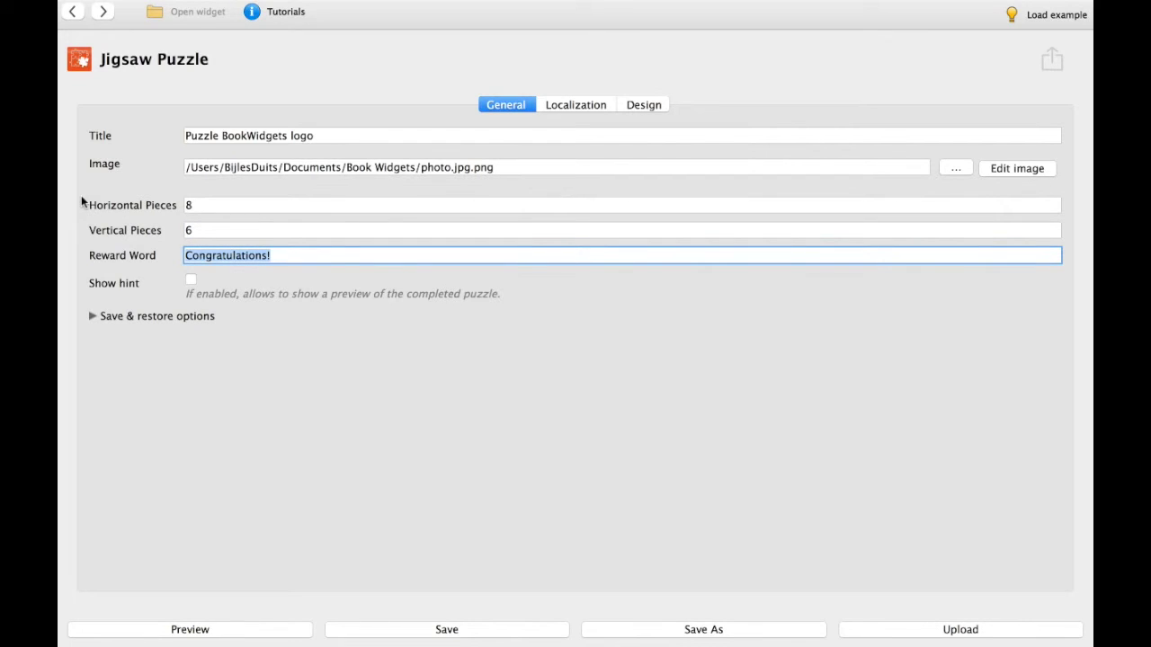
pyautogui.write('Ge')
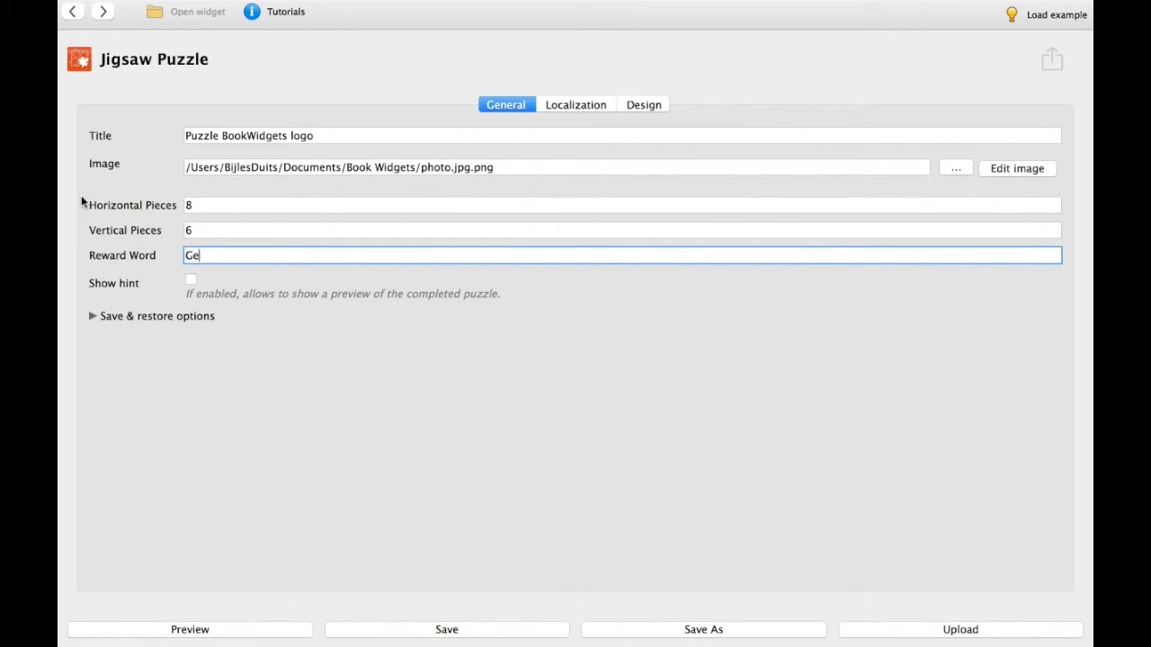
pyautogui.write('feliciteerd!')
pyautogui.click(190, 280)
pyautogui.click(92, 316)
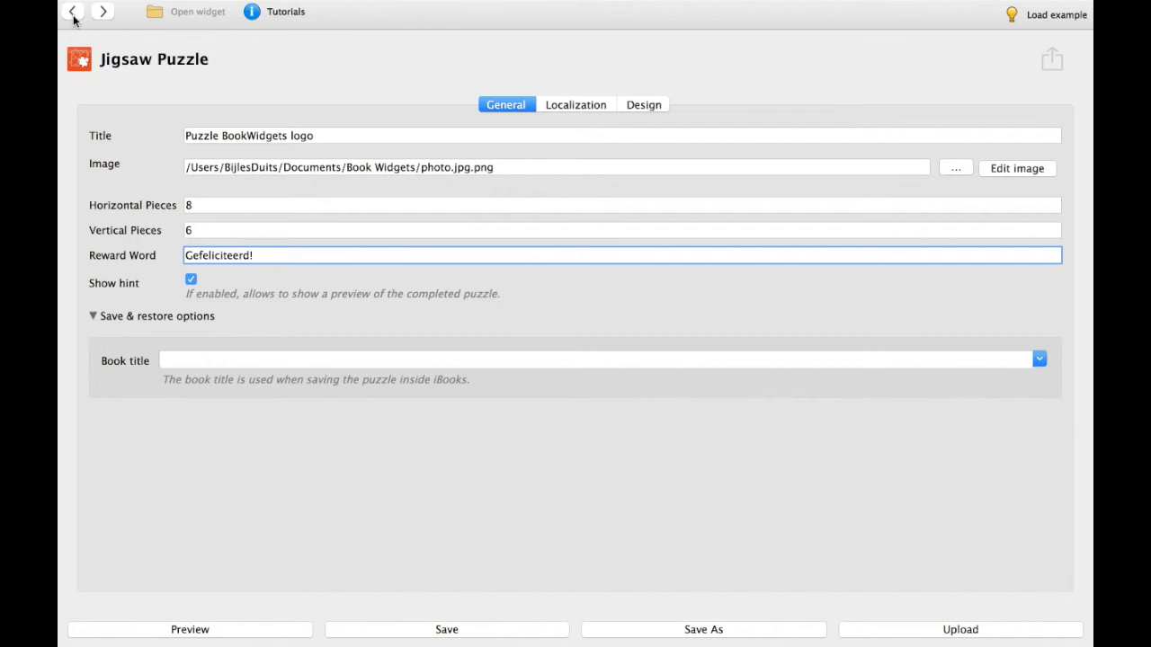
# Preview the puzzle with its completed-image hint and set the preview size to Resizable
pyautogui.click(153, 629)
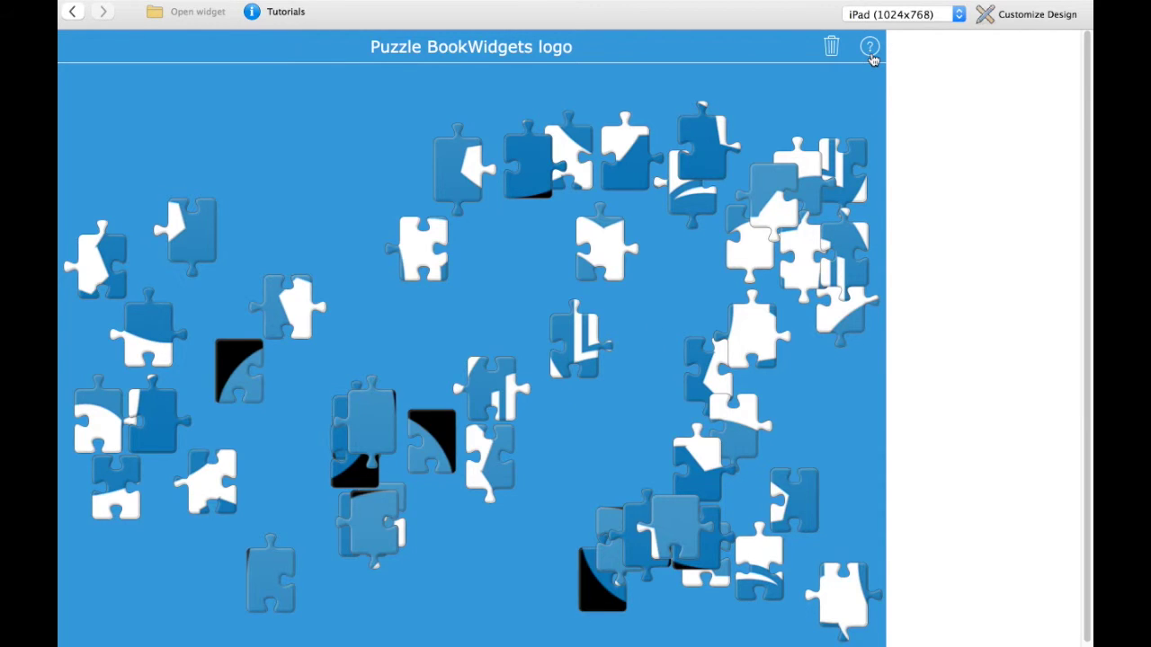
pyautogui.click(871, 58)
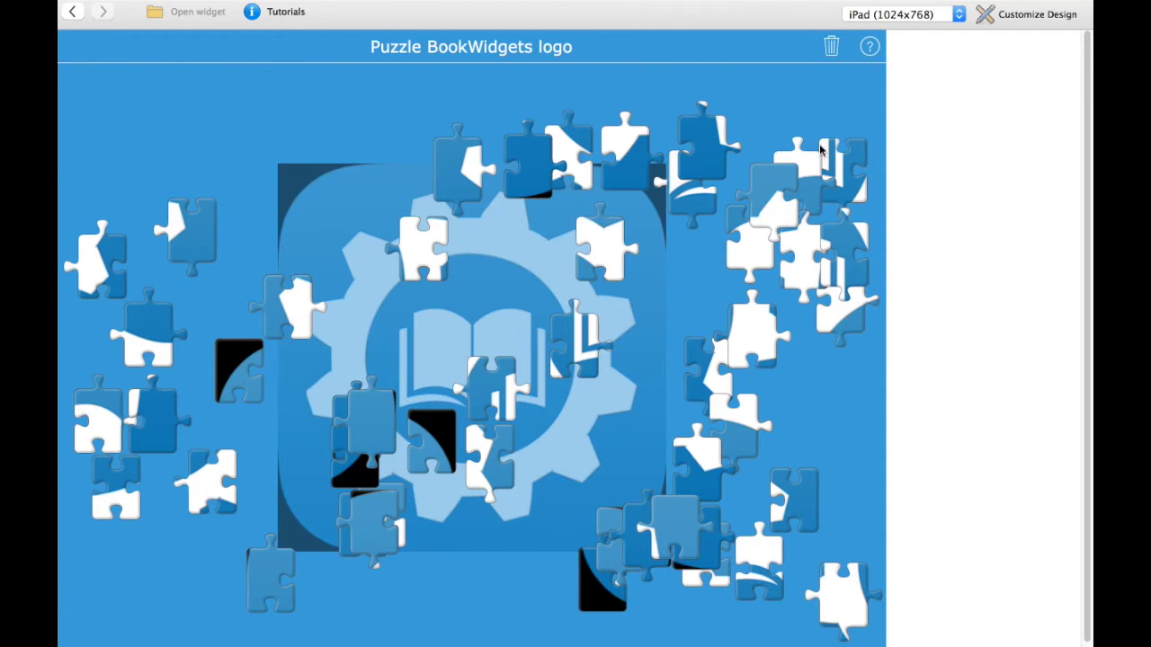
pyautogui.click(959, 15)
pyautogui.click(905, 42)
pyautogui.click(908, 16)
pyautogui.click(908, 32)
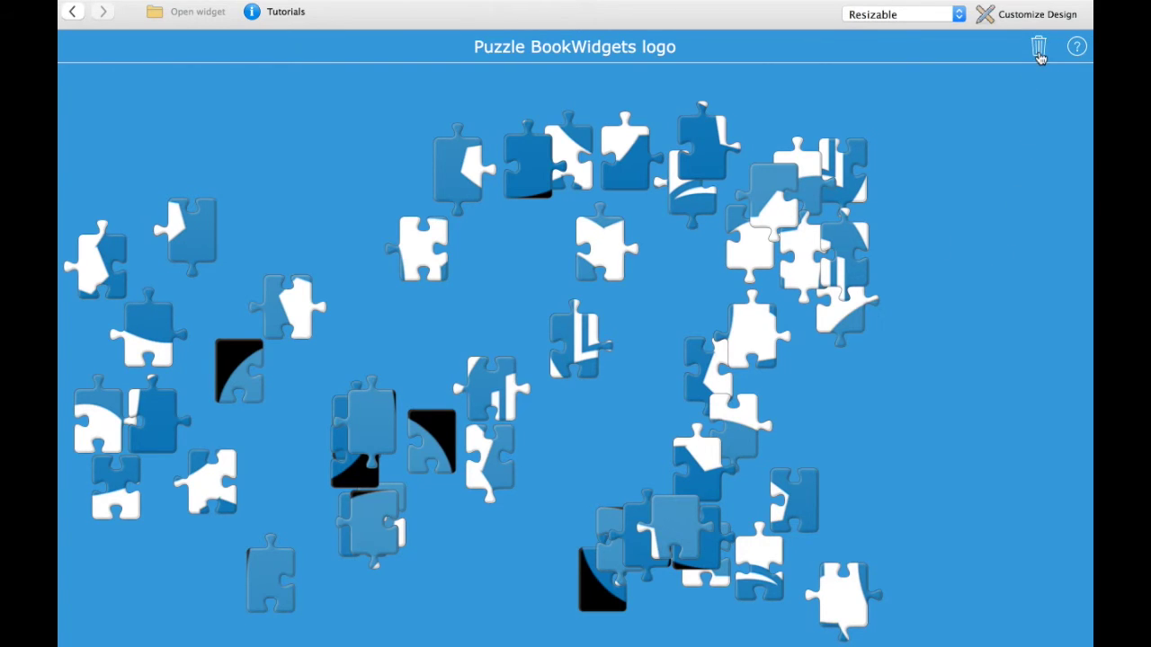
# Shuffle the jigsaw pieces to start the previewed puzzle over, and return to the widget settings
pyautogui.click(1038, 51)
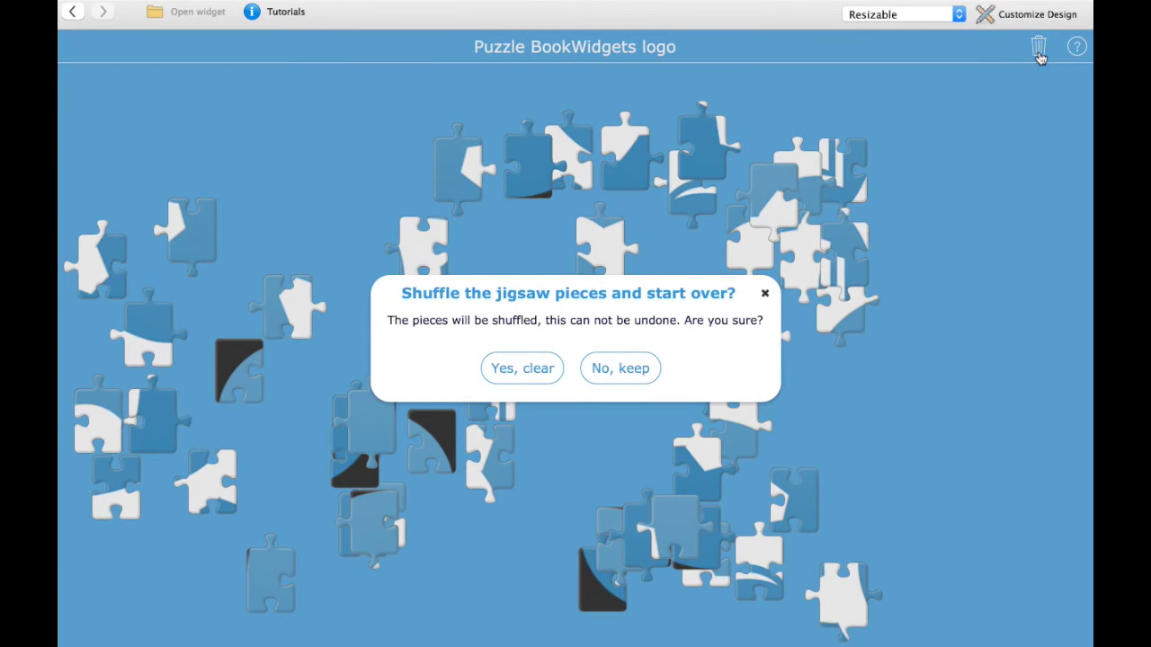
pyautogui.click(509, 382)
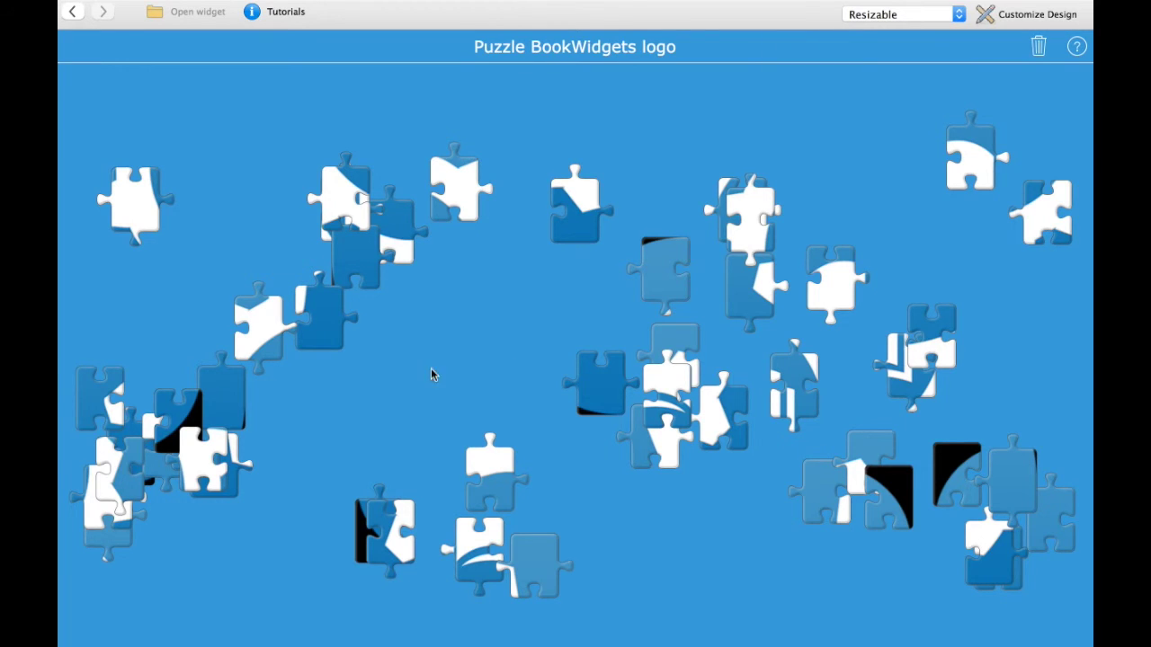
pyautogui.click(72, 12)
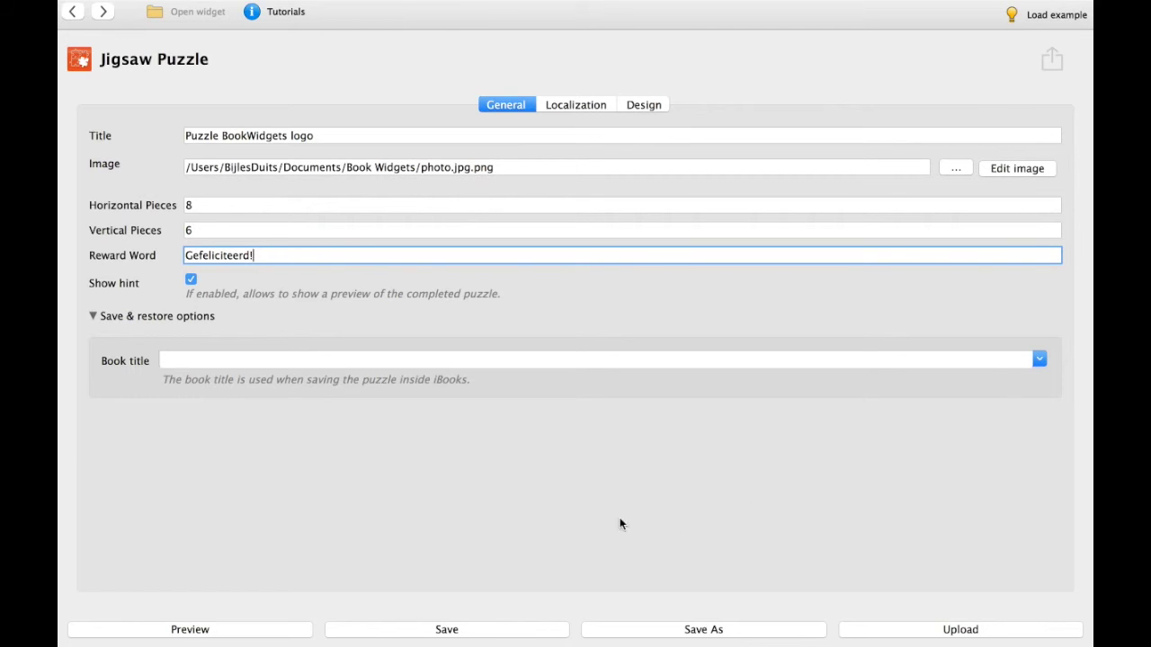
# Save the widget as JigsawPuzzle in the Documenten folder
pyautogui.click(452, 632)
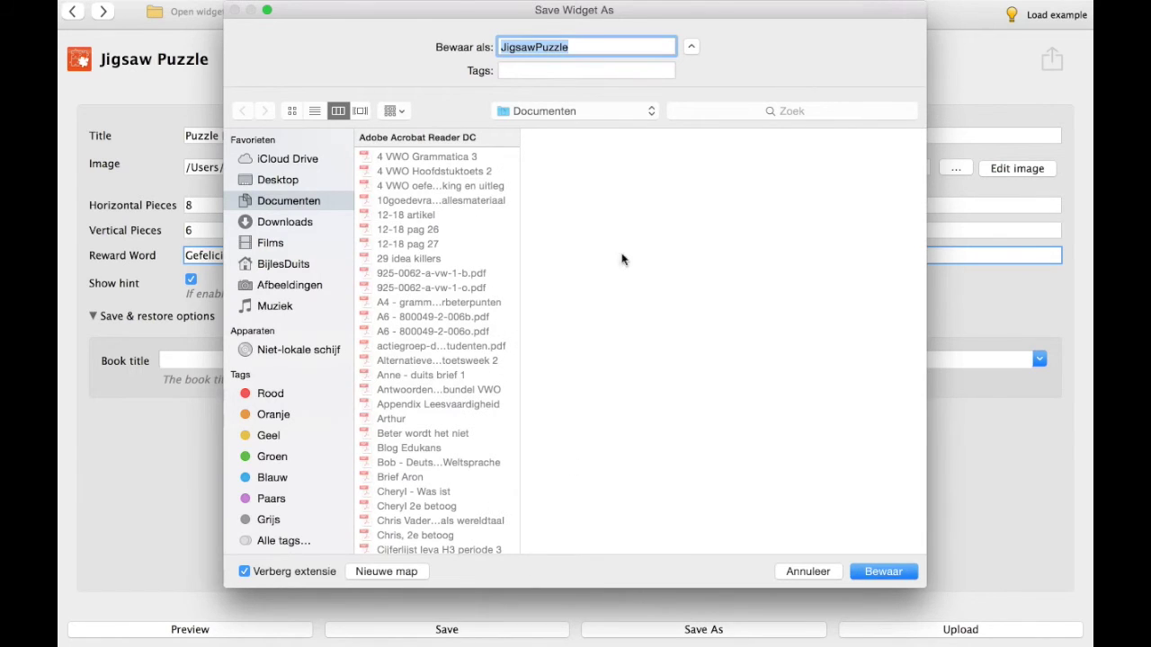
pyautogui.click(882, 572)
pyautogui.click(646, 334)
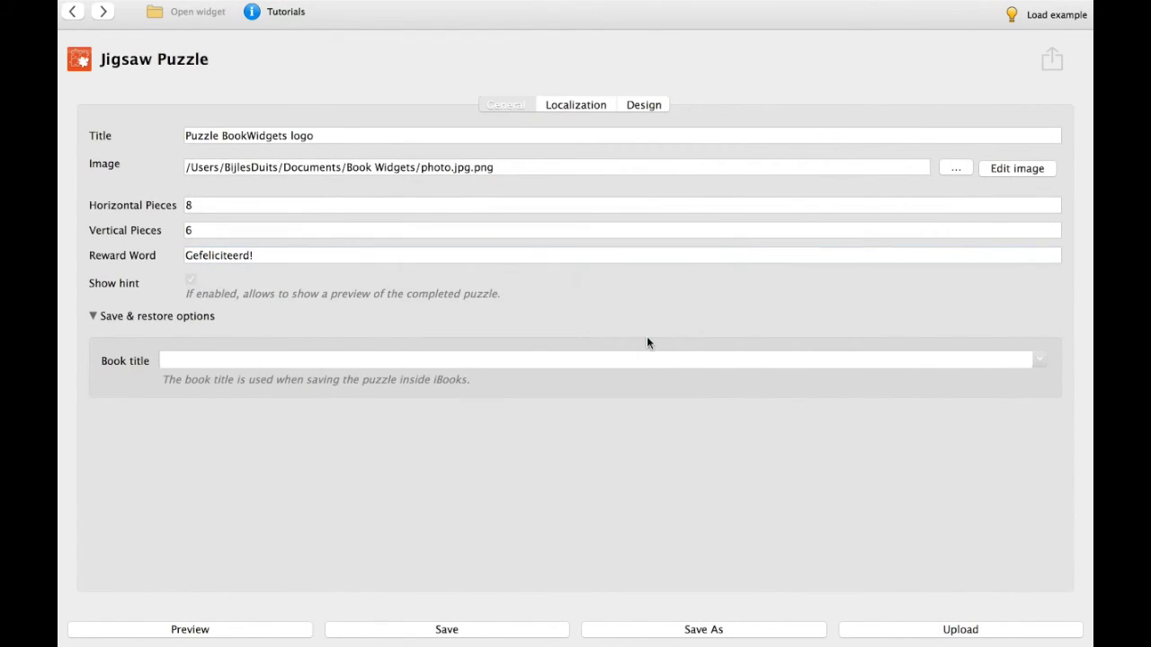
# Review the widget's upload details, including its label, shortcode and URL, and close them without uploading
pyautogui.click(910, 635)
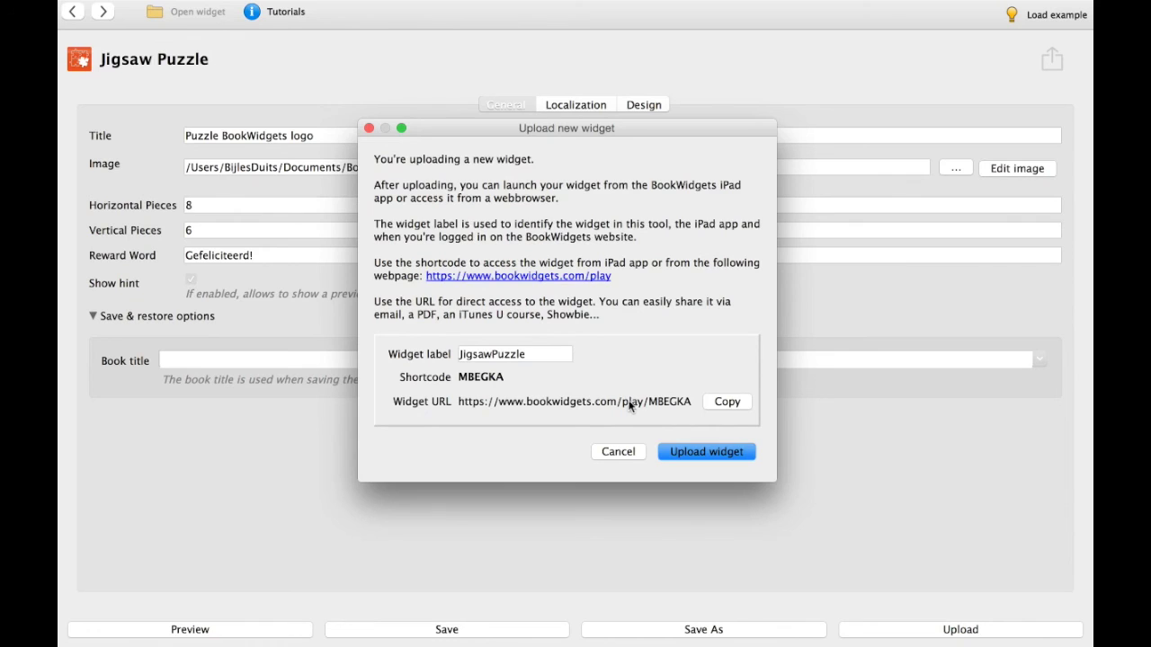
pyautogui.click(632, 453)
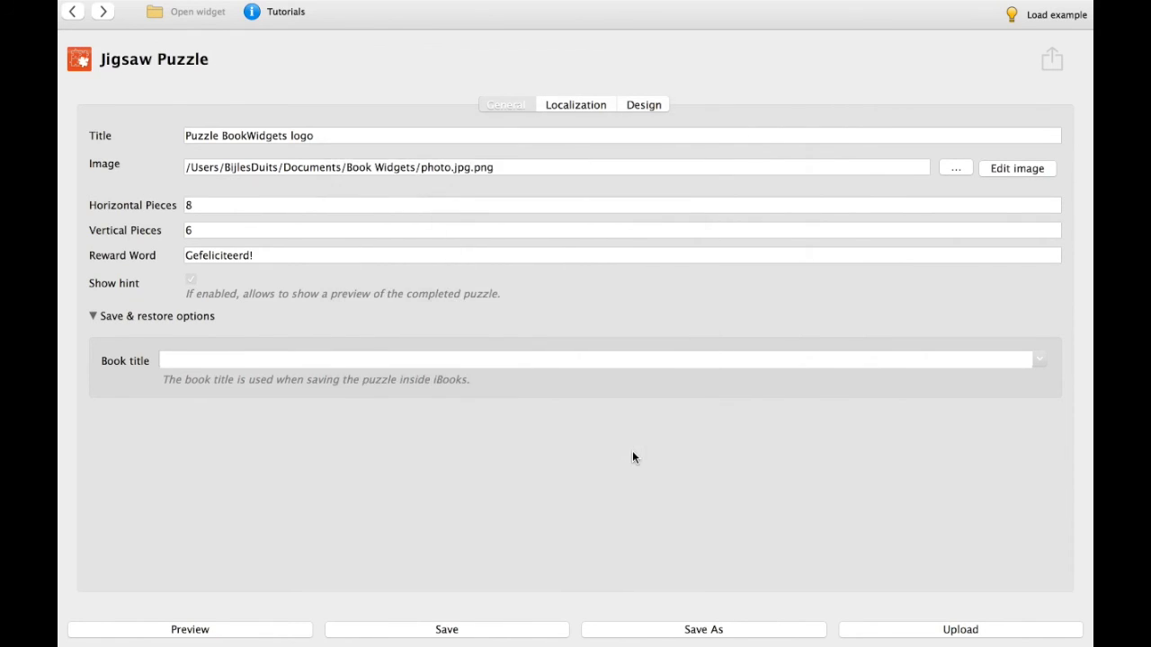